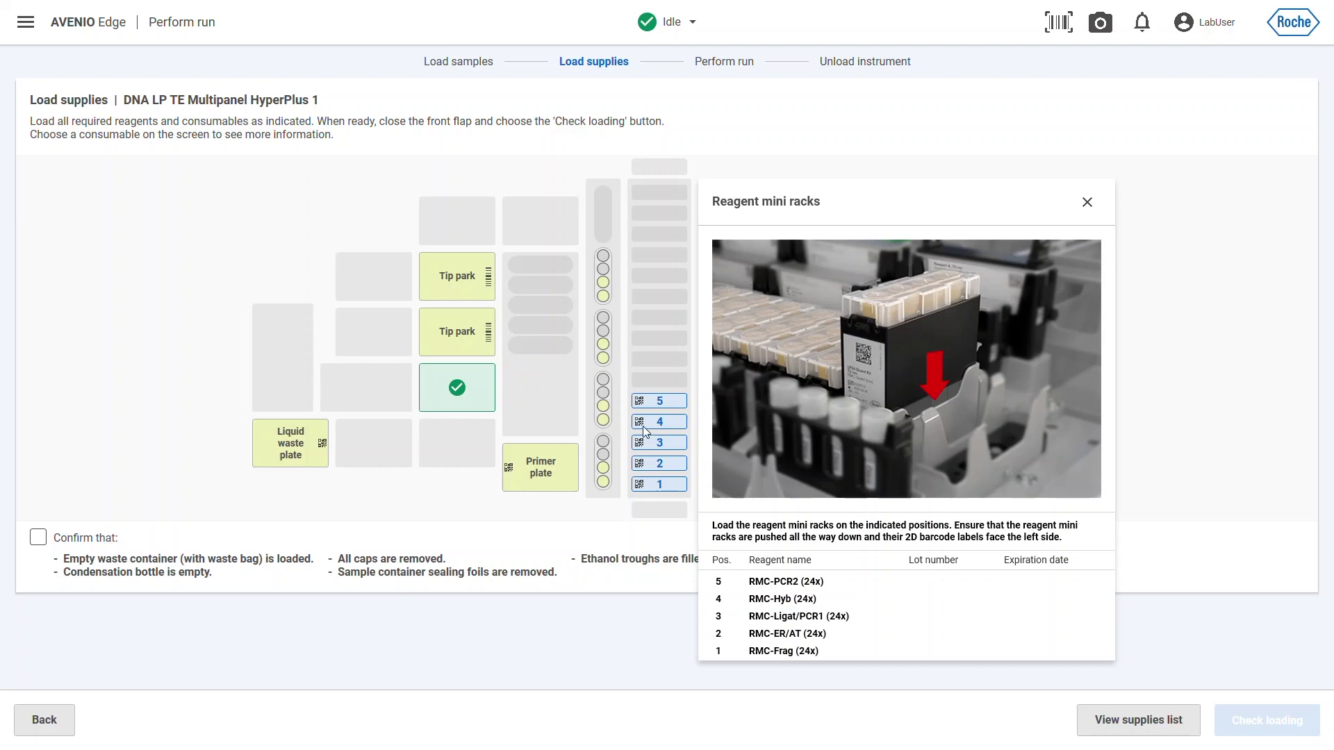
Show the loading details for cooled-tube rack positions 1–4 on the deck map
{"action": "left_click", "coordinate": [603, 459]}
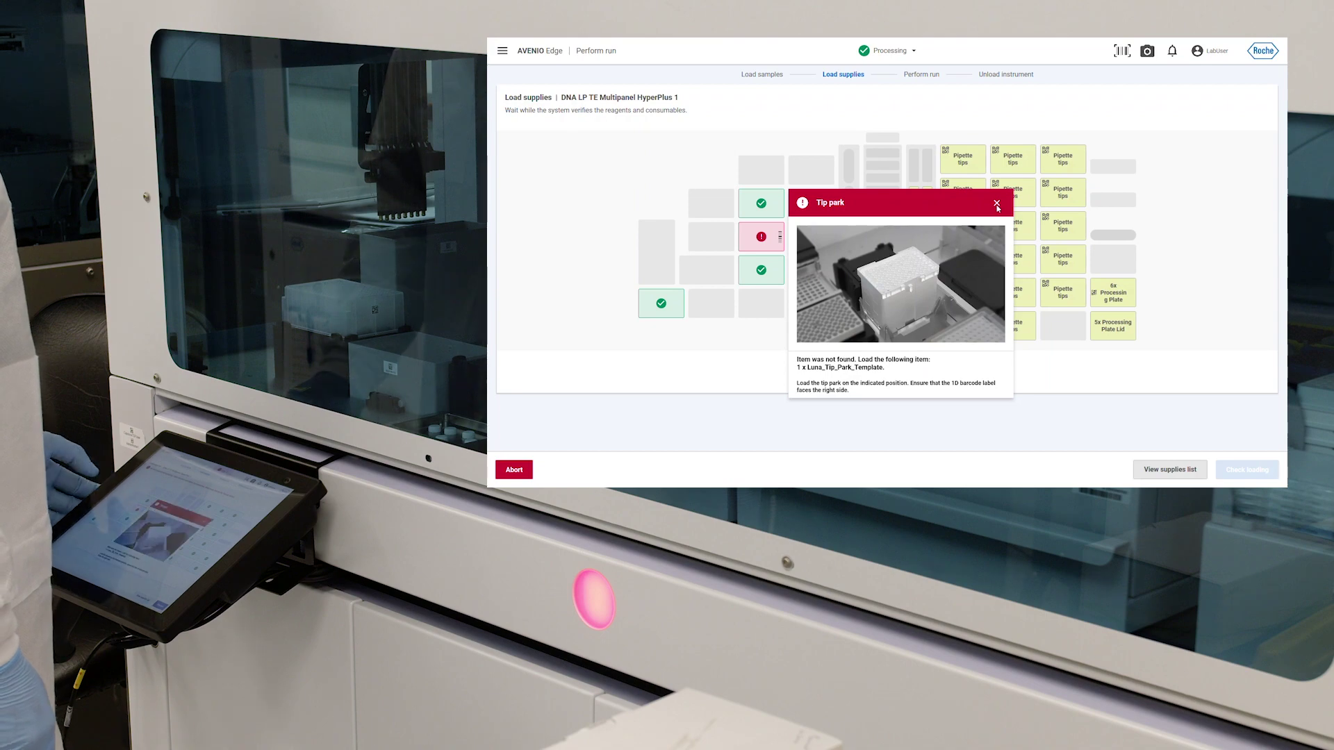
Close the red Tip park not-found error popup
{"action": "left_click", "coordinate": [997, 204]}
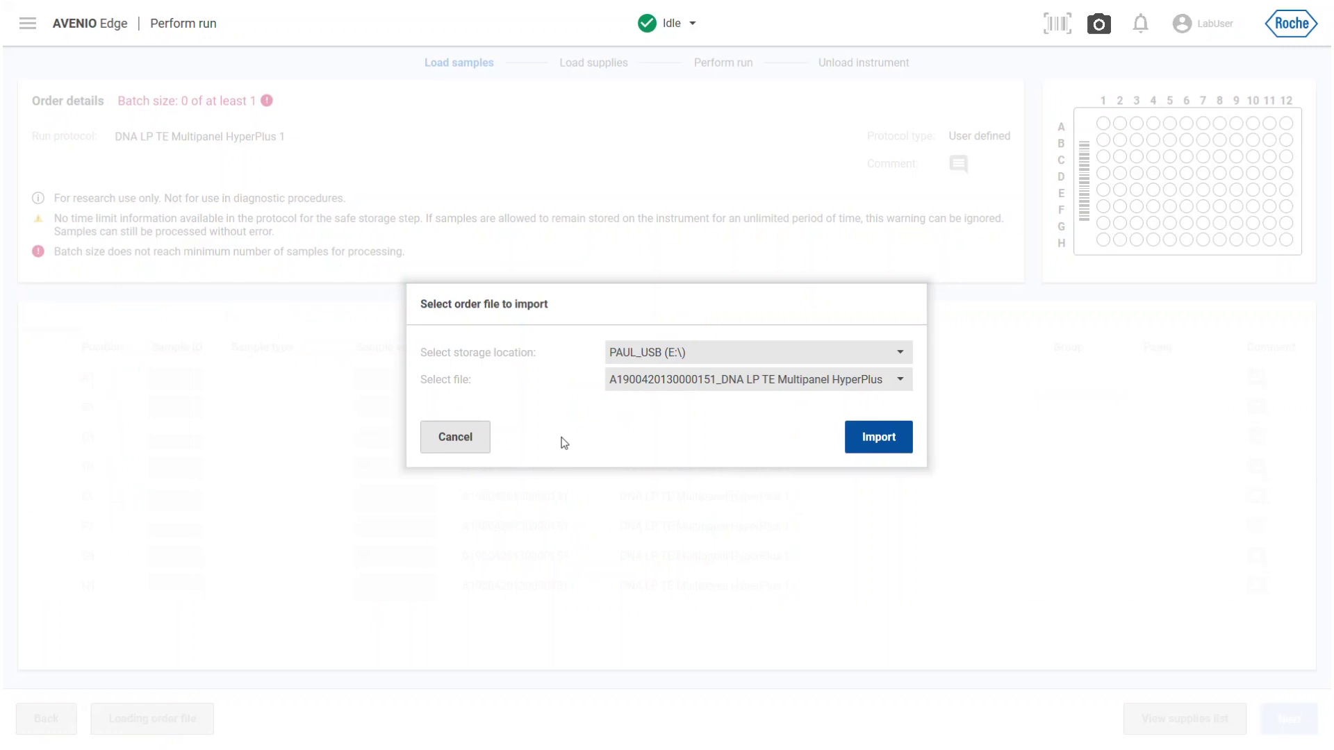
Import the HyperPlus order file and assign the Lymphoid panel to samples A1–D1
{"action": "left_click", "coordinate": [856, 435]}
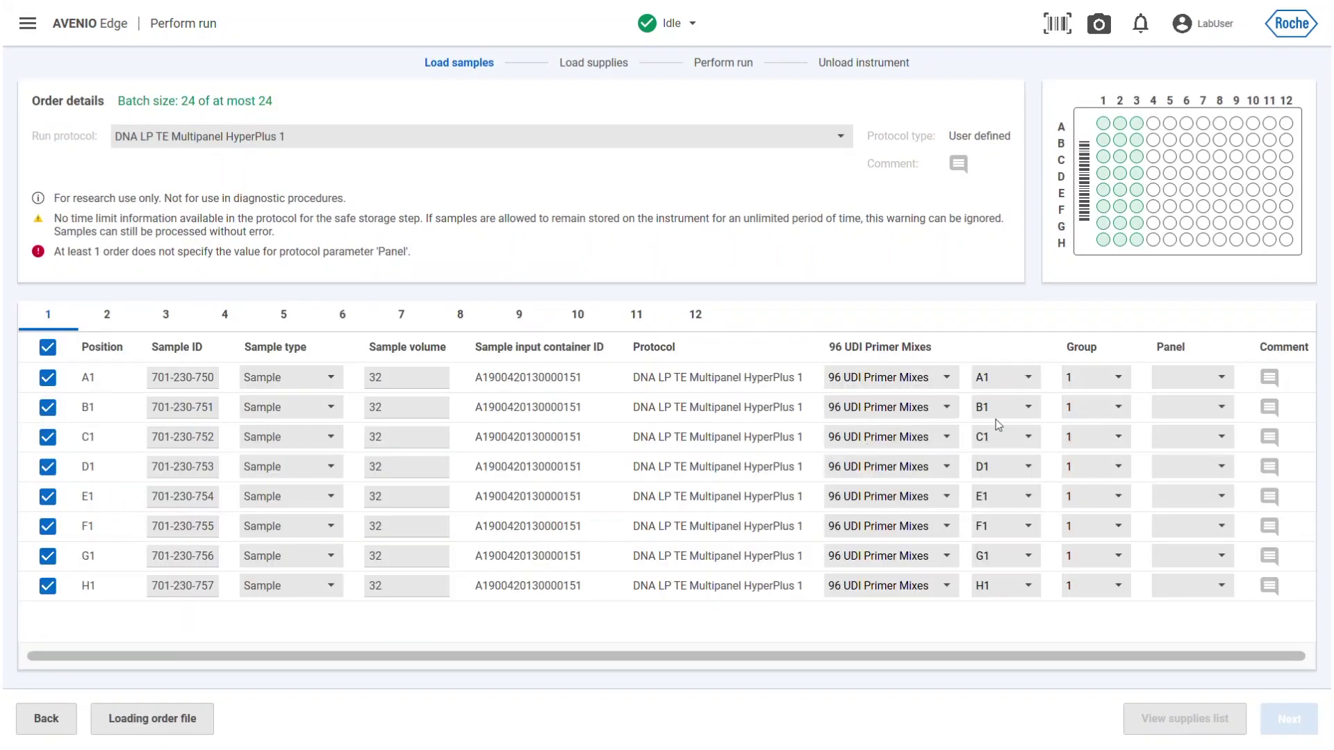
{"action": "left_click", "coordinate": [1189, 381]}
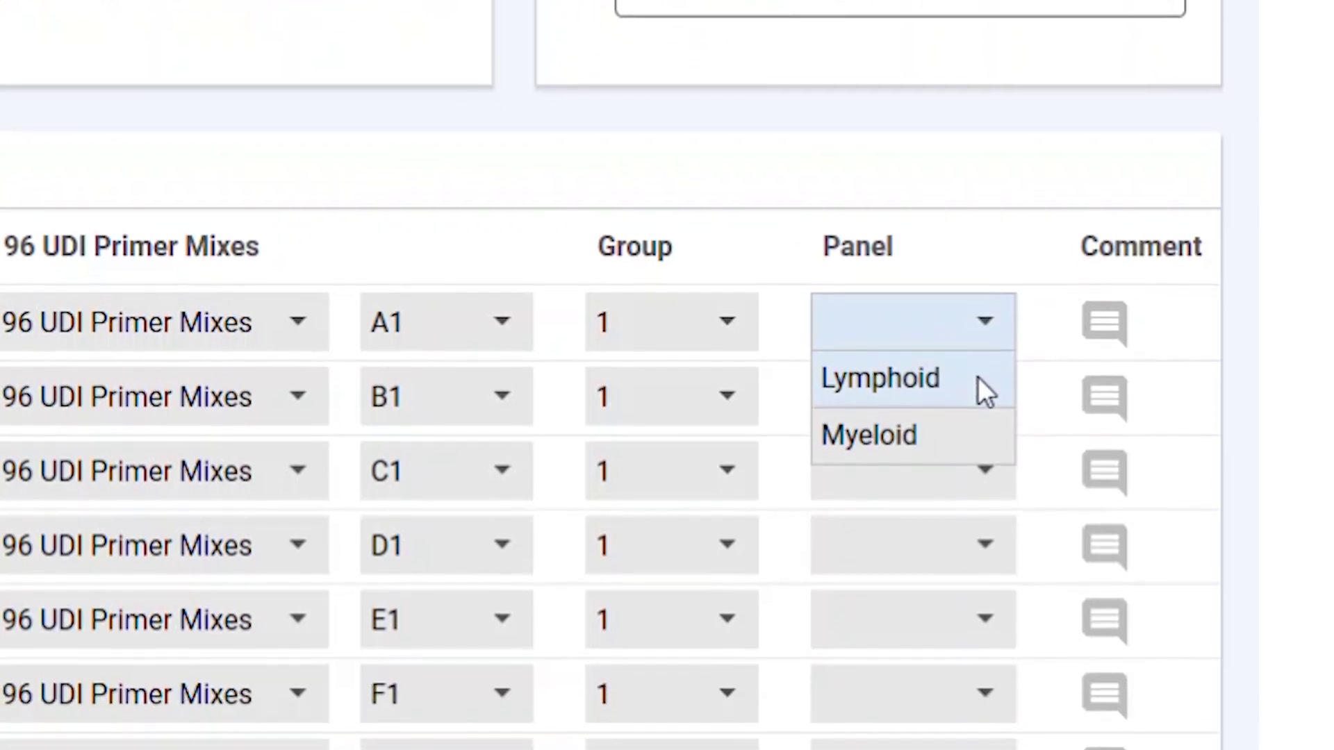
{"action": "left_click", "coordinate": [977, 377]}
{"action": "left_click", "coordinate": [953, 357]}
{"action": "left_click", "coordinate": [920, 400]}
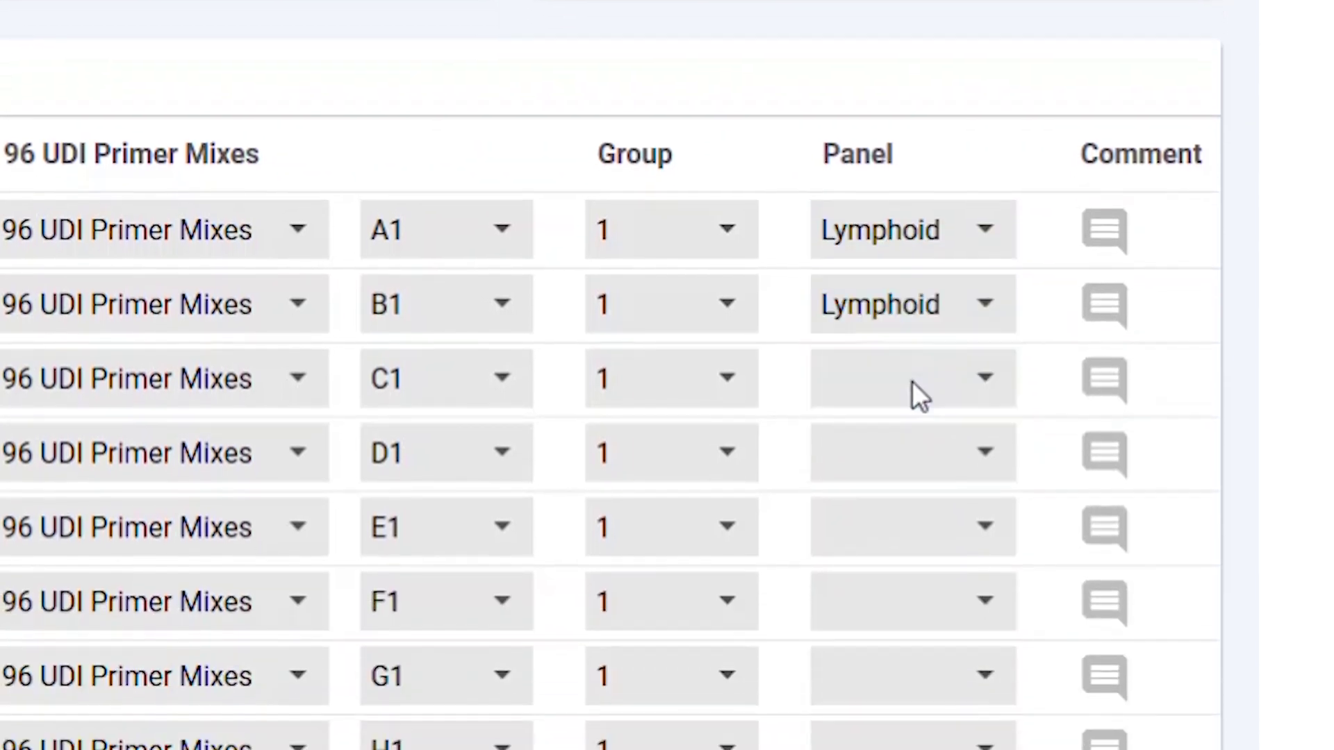
{"action": "left_click", "coordinate": [914, 382]}
{"action": "left_click", "coordinate": [884, 382]}
{"action": "left_click", "coordinate": [877, 375]}
{"action": "left_click", "coordinate": [872, 401]}
Assign the Lymphoid panel to samples E1, F1, G1 and H1
{"action": "left_click", "coordinate": [864, 407]}
{"action": "left_click", "coordinate": [864, 415]}
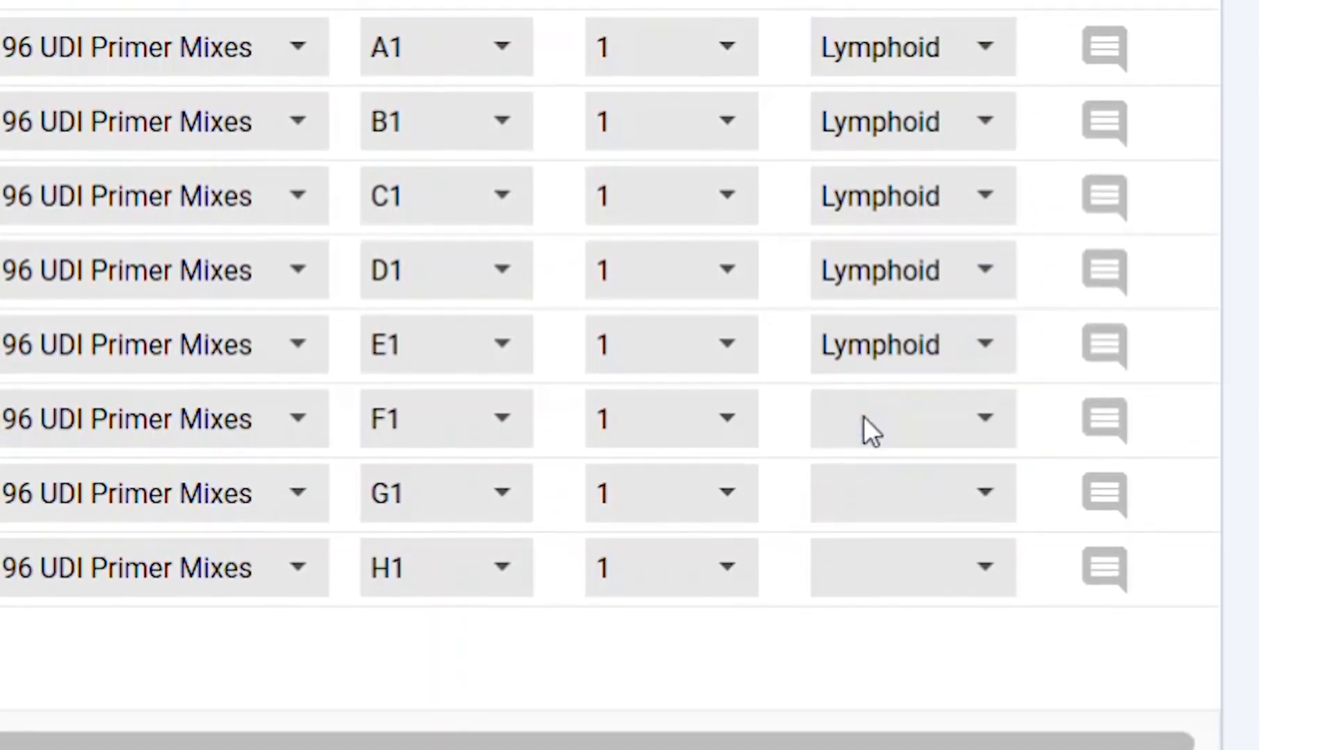
{"action": "left_click", "coordinate": [866, 418]}
{"action": "left_click", "coordinate": [873, 444]}
{"action": "left_click", "coordinate": [876, 462]}
{"action": "left_click", "coordinate": [878, 494]}
{"action": "left_click", "coordinate": [876, 522]}
{"action": "left_click", "coordinate": [867, 567]}
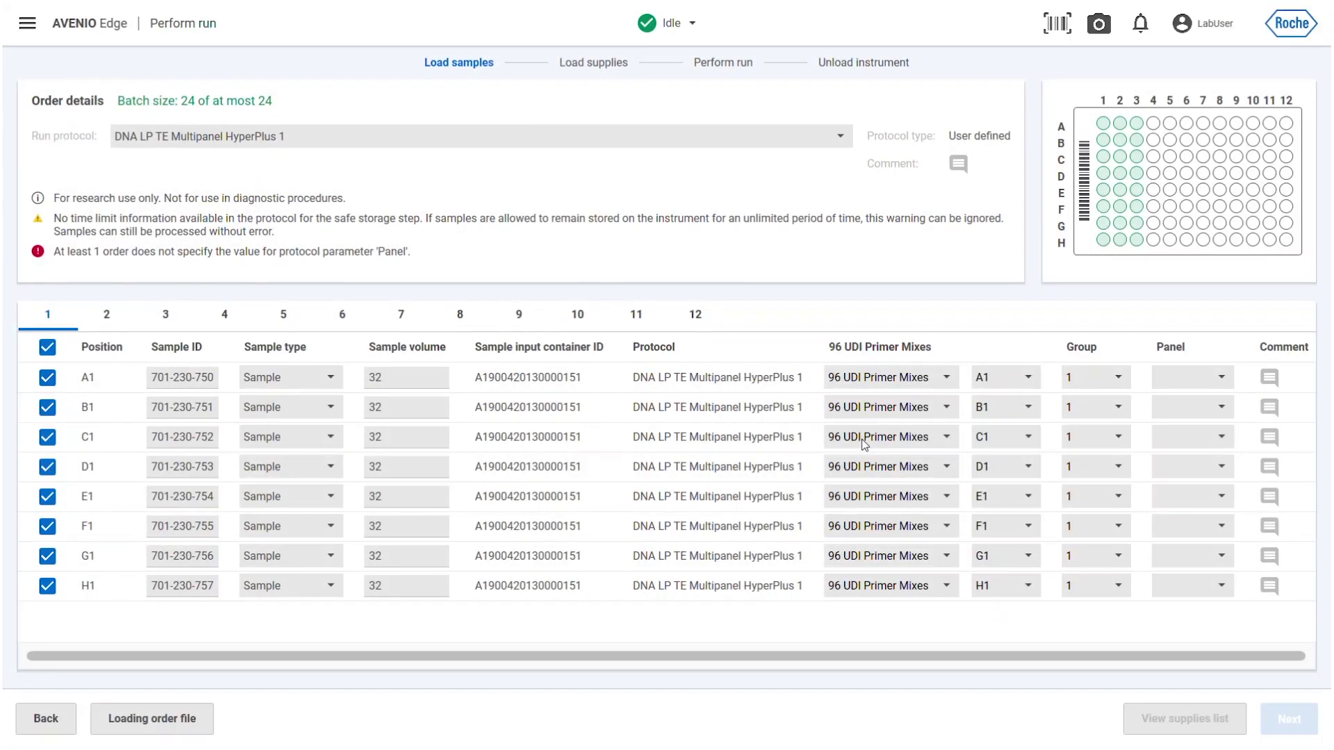
Set the Panel column to Lymphoid for samples A1, B1, C1 and D1
{"action": "left_click", "coordinate": [1194, 366]}
{"action": "left_click", "coordinate": [1180, 382]}
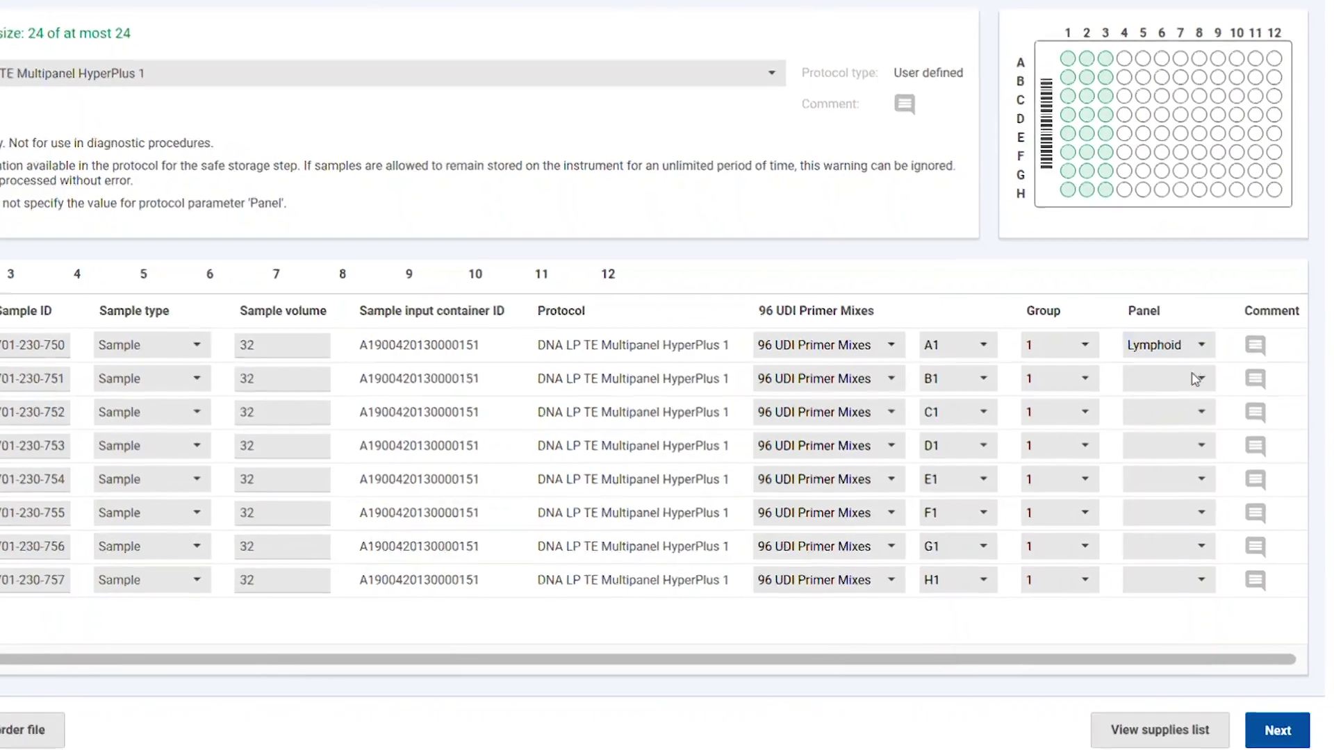
{"action": "left_click", "coordinate": [1195, 378]}
{"action": "left_click", "coordinate": [1171, 397]}
{"action": "left_click", "coordinate": [1195, 412]}
{"action": "left_click", "coordinate": [1170, 431]}
{"action": "left_click", "coordinate": [1195, 445]}
{"action": "left_click", "coordinate": [1153, 465]}
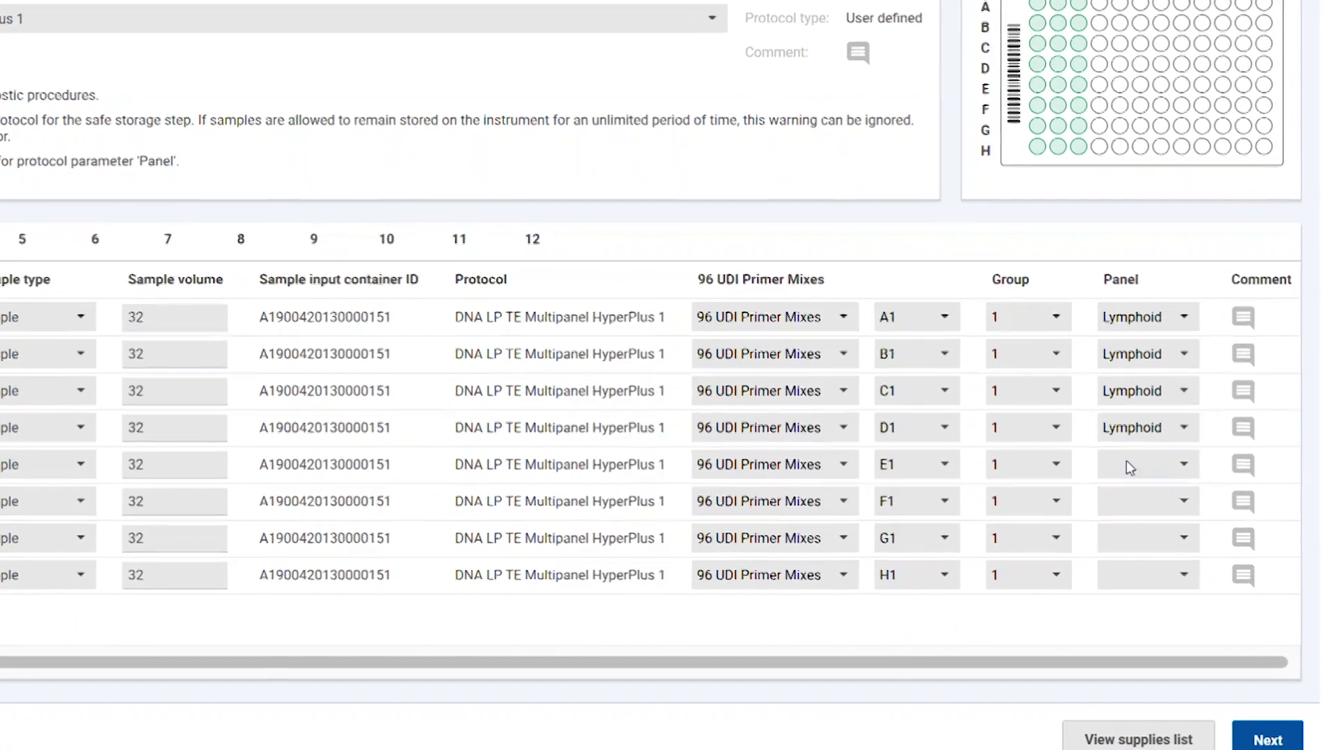
Set the Panel column to Lymphoid for samples E1, F1 and G1
{"action": "left_click", "coordinate": [1126, 464]}
{"action": "left_click", "coordinate": [1117, 486]}
{"action": "left_click", "coordinate": [1132, 501]}
{"action": "left_click", "coordinate": [1122, 523]}
{"action": "left_click", "coordinate": [1125, 538]}
{"action": "left_click", "coordinate": [1112, 560]}
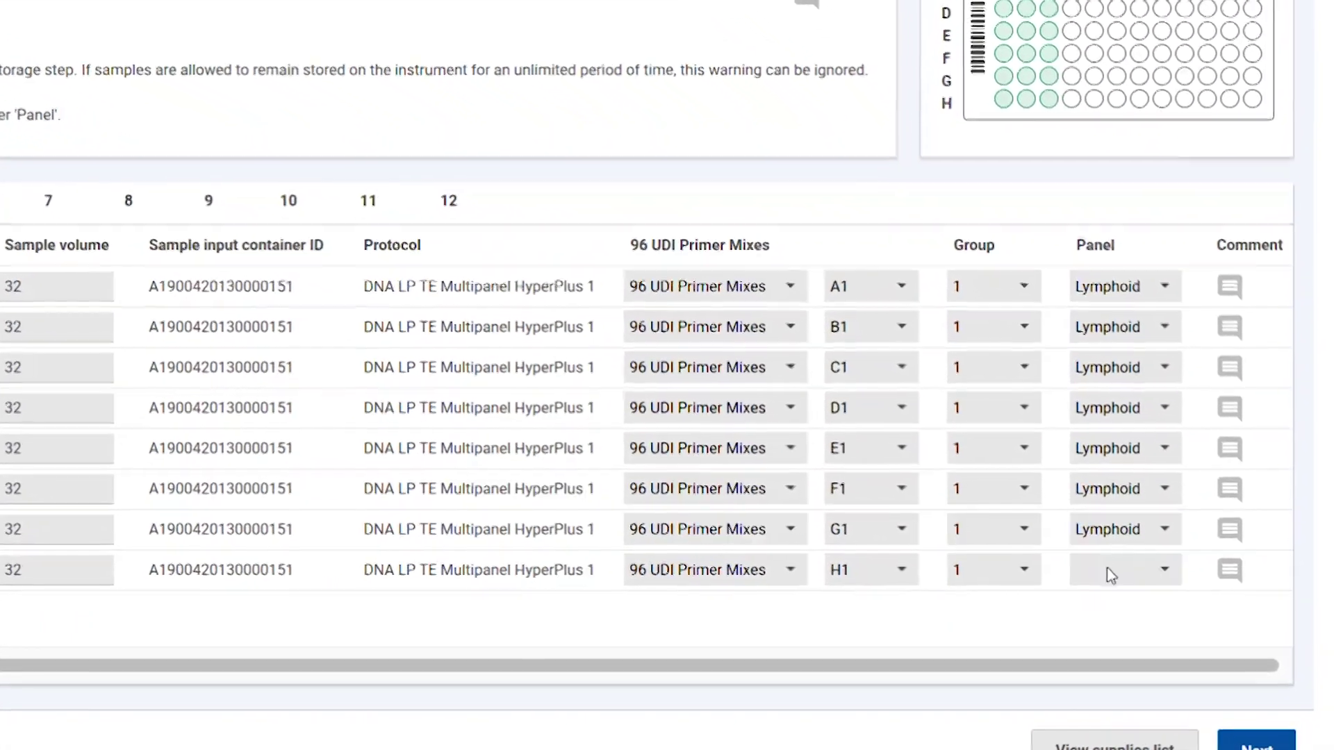